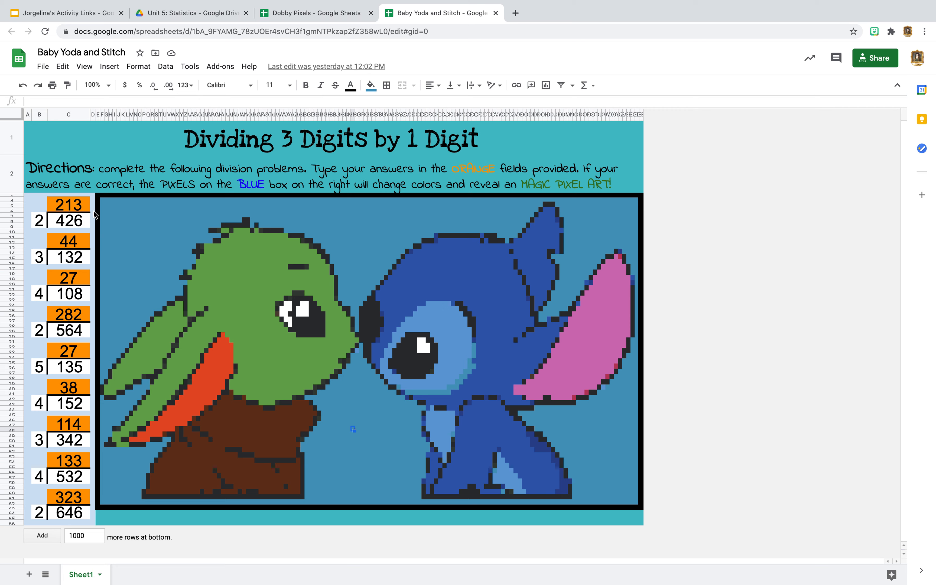
Examine the first answer cell and the custom fill color of the blue picture background.
left_click(78, 209)
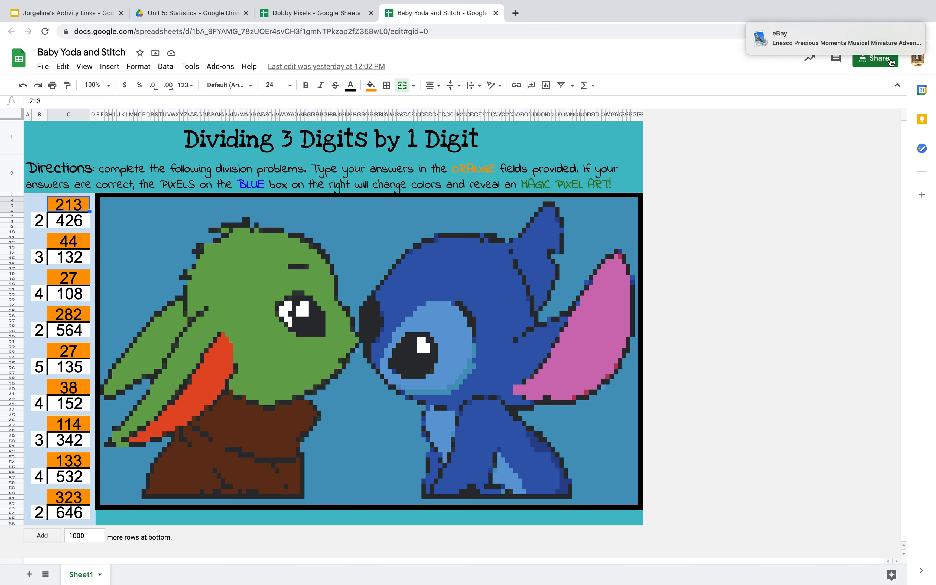
left_click(914, 31)
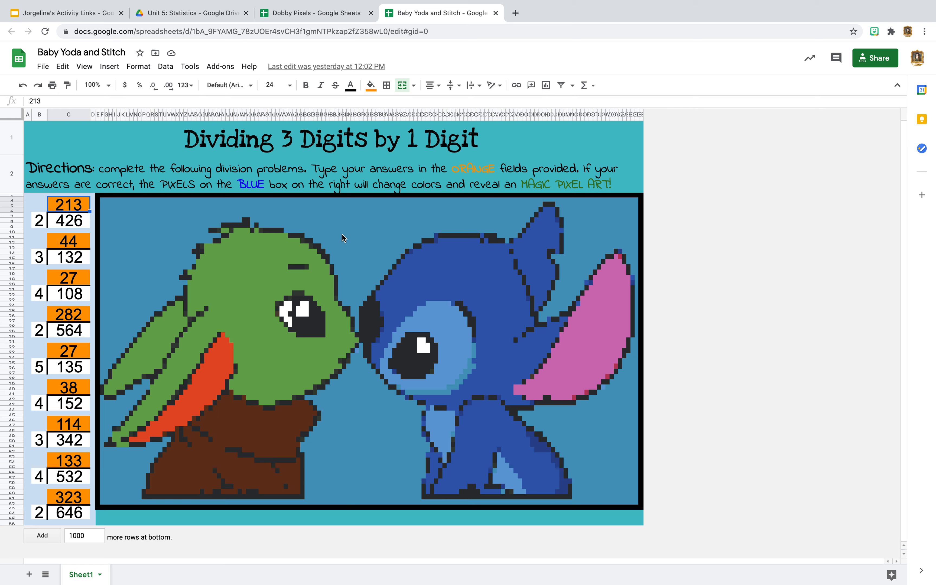
left_click(348, 229)
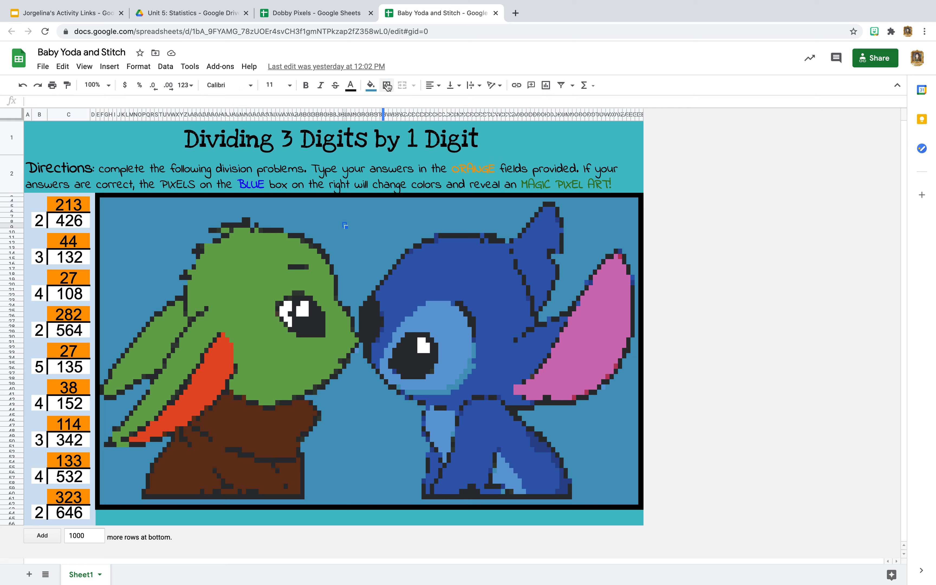
left_click(371, 85)
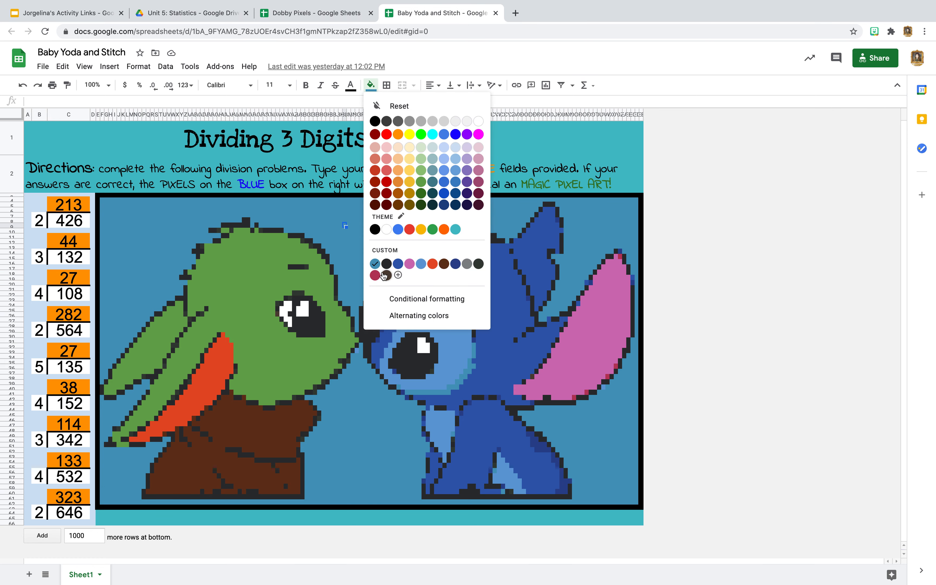
left_click(327, 219)
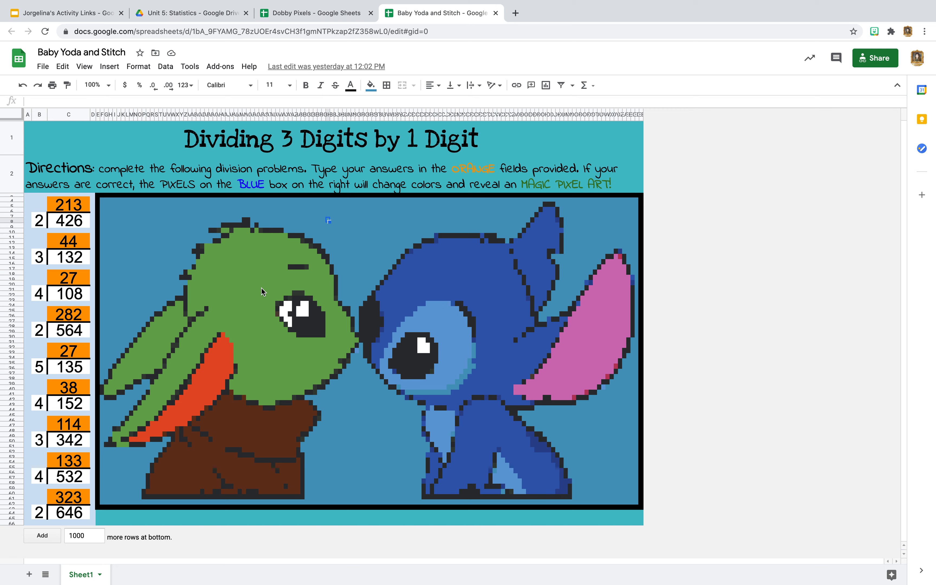
Select scattered individual pixels across Baby Yoda's face, ears and brown robe as one multi-cell selection.
left_click(273, 347)
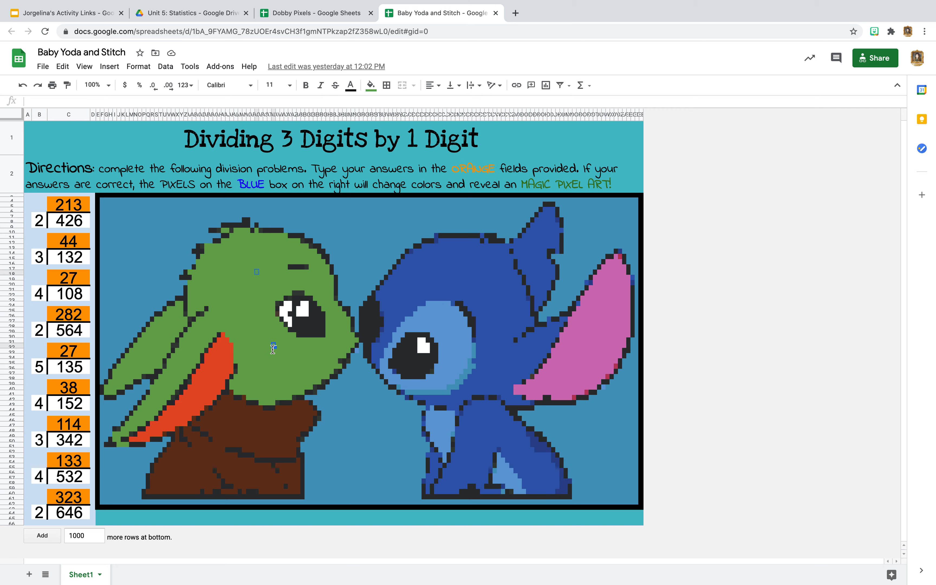
left_click(202, 382, "super")
left_click(182, 351, "super")
left_click(210, 340, "super")
left_click(160, 336, "super")
left_click(132, 366, "super")
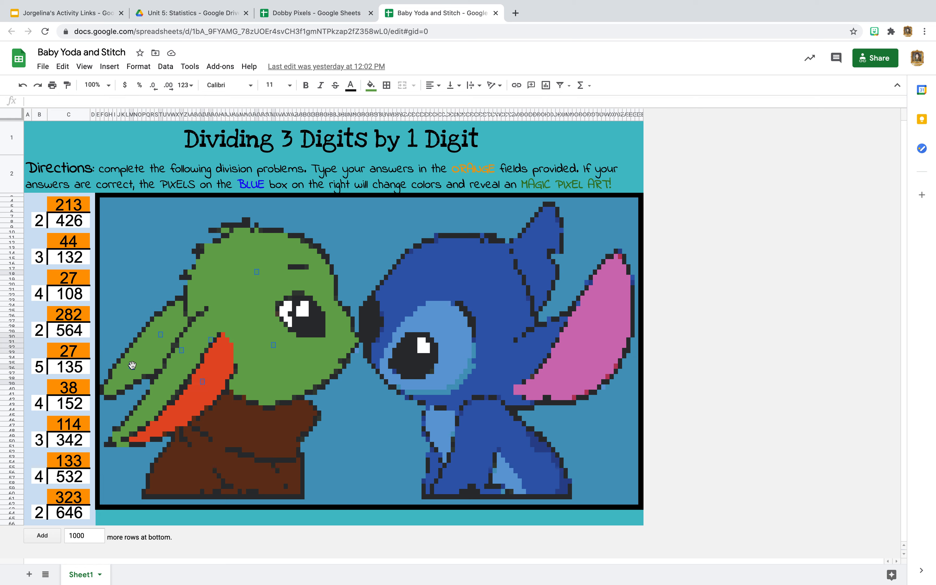
left_click(193, 407, "super")
left_click(224, 466, "super")
left_click(261, 418, "super")
left_click(332, 356, "super")
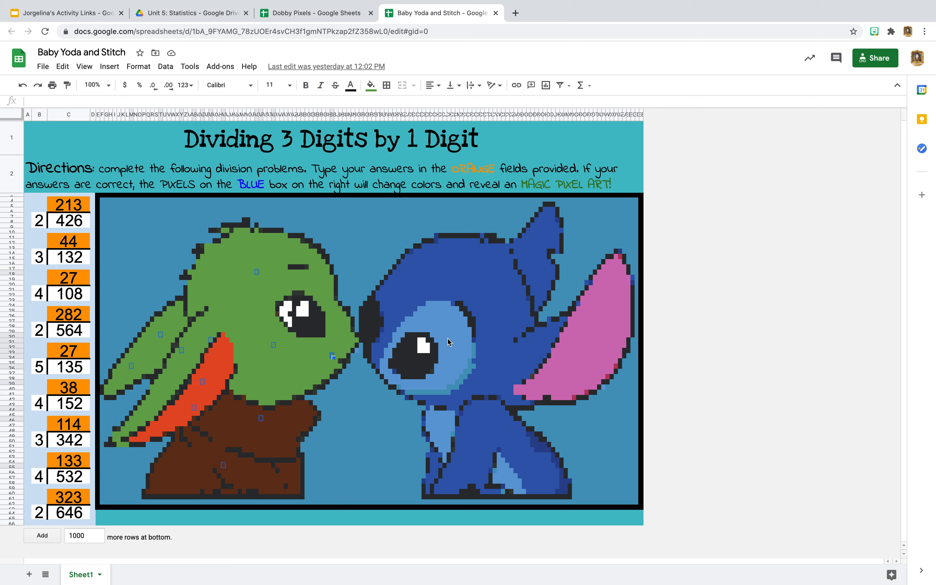
Add scattered pixels on Stitch's eye, head, blue ear, pink ear, nose and upper body to the selection.
left_click(449, 340, "super")
left_click(386, 293, "super")
left_click(483, 288, "super")
left_click(453, 272, "super")
left_click(529, 274, "super")
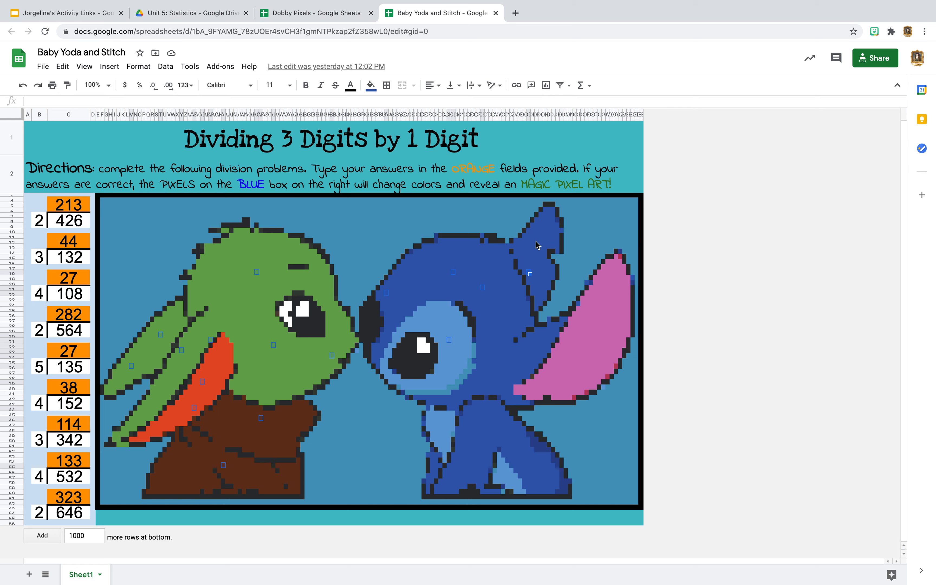
left_click(537, 231, "super")
left_click(541, 340, "super")
left_click(599, 345, "super")
left_click(608, 298, "super")
left_click(585, 308, "super")
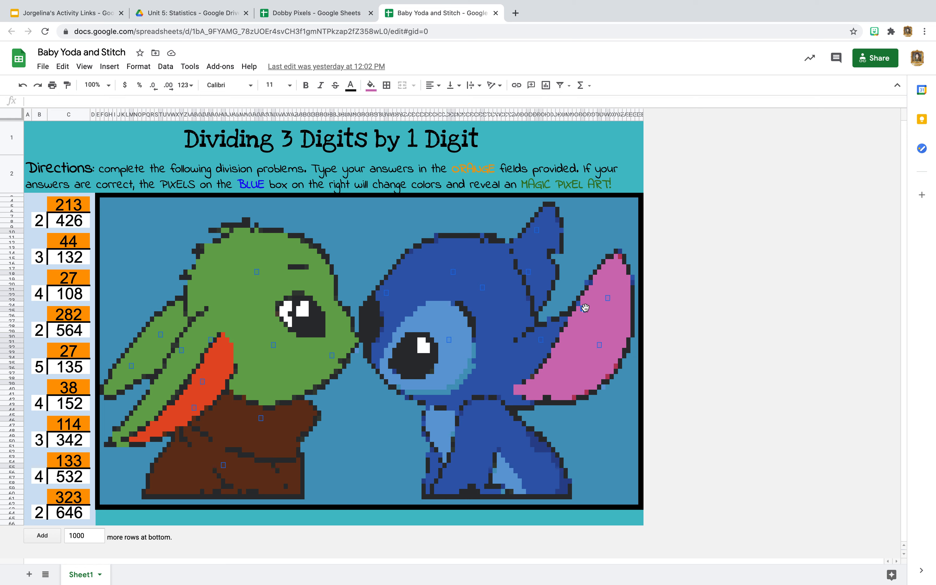
left_click(570, 355, "super")
left_click(516, 402, "super")
left_click(503, 340, "super")
left_click(488, 393, "super")
left_click(441, 382, "super")
left_click(407, 366, "super")
left_click(412, 303, "super")
left_click(373, 319, "super")
Add pixels around Baby Yoda's eye and head plus a rectangular block at the robe's lower front edge to the selection.
left_click(323, 320, "super")
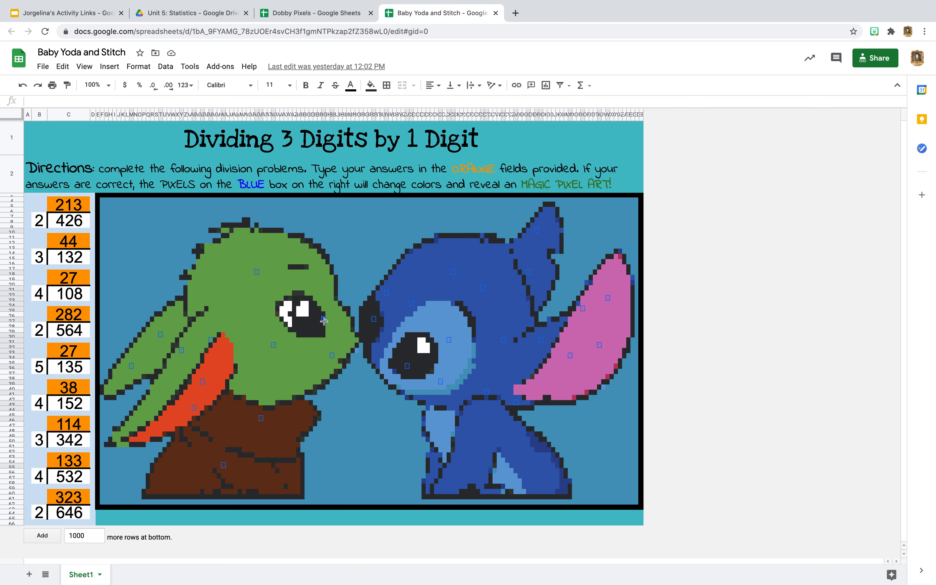
left_click(278, 308, "super")
left_click(316, 282, "super")
left_click(303, 319, "super")
left_click(290, 309, "super")
left_click(299, 282, "super")
left_click(227, 298, "super")
left_click(220, 261, "super")
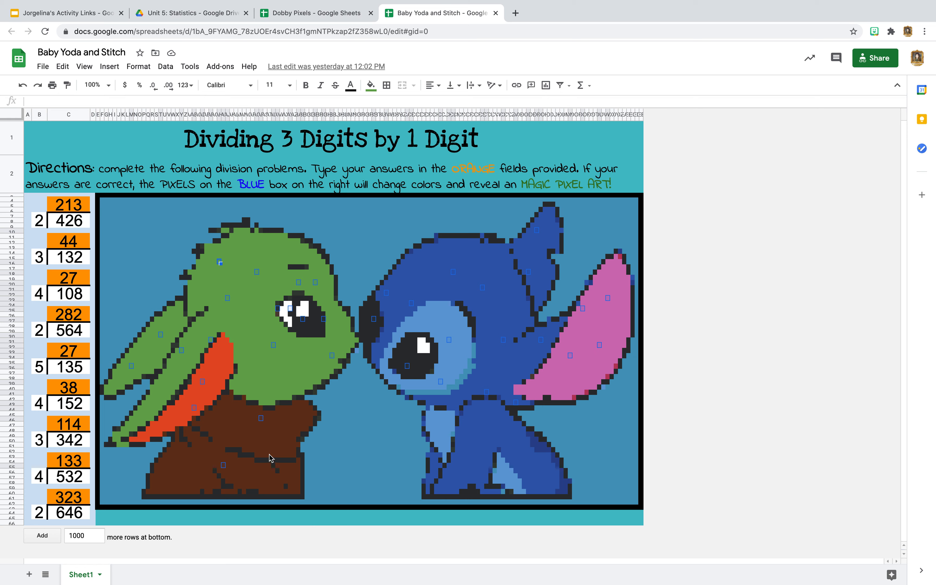
left_click_drag(270, 458, 317, 489)
Add a rectangular block on Stitch's chest and more scattered pixels on his body, ears and head to the selection.
left_click_drag(454, 429, 487, 450)
left_click(528, 465, "super")
left_click(554, 492, "super")
left_click(541, 450, "super")
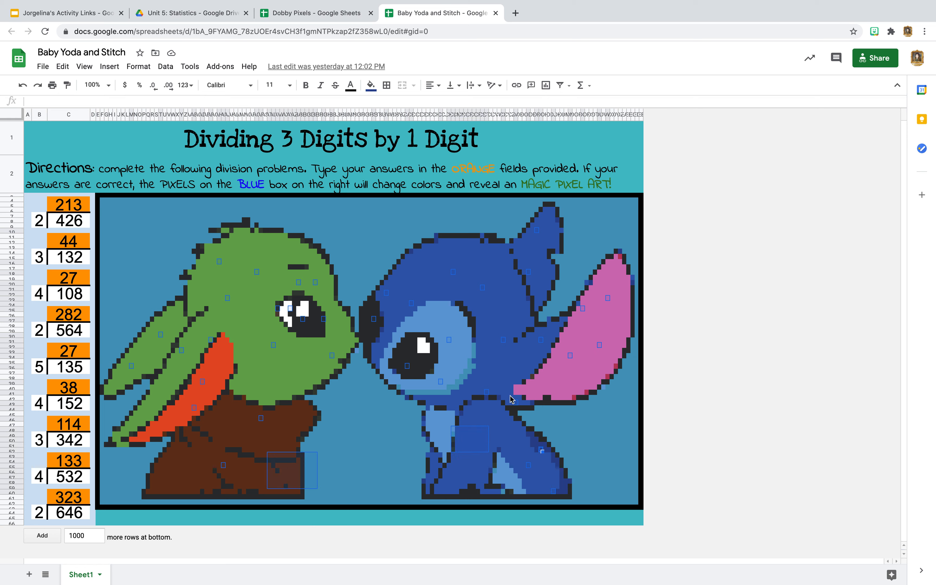
left_click(508, 392, "super")
left_click(554, 387, "super")
left_click(588, 377, "super")
left_click(628, 336, "super")
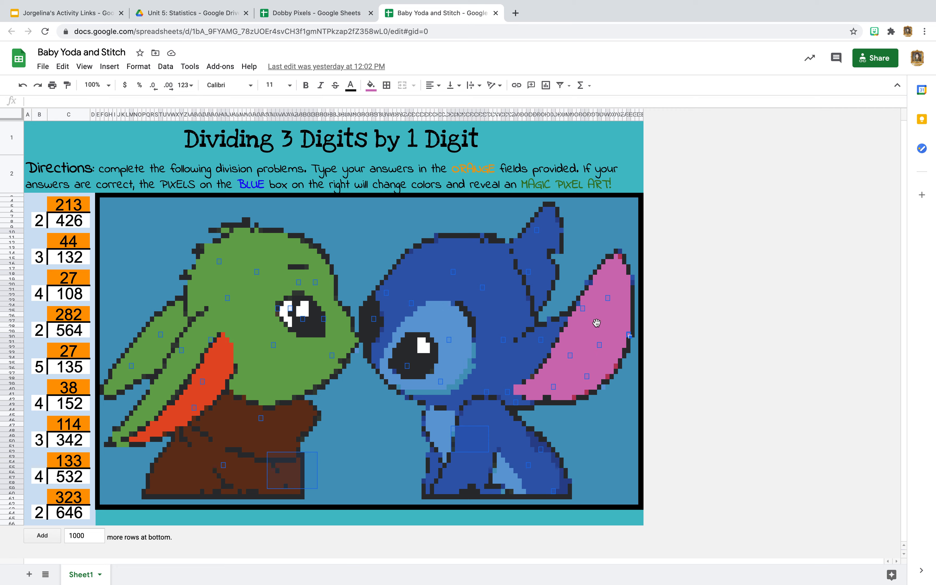
left_click(596, 322, "super")
left_click(562, 327, "super")
left_click(539, 264, "super")
left_click(499, 252, "super")
left_click(458, 256, "super")
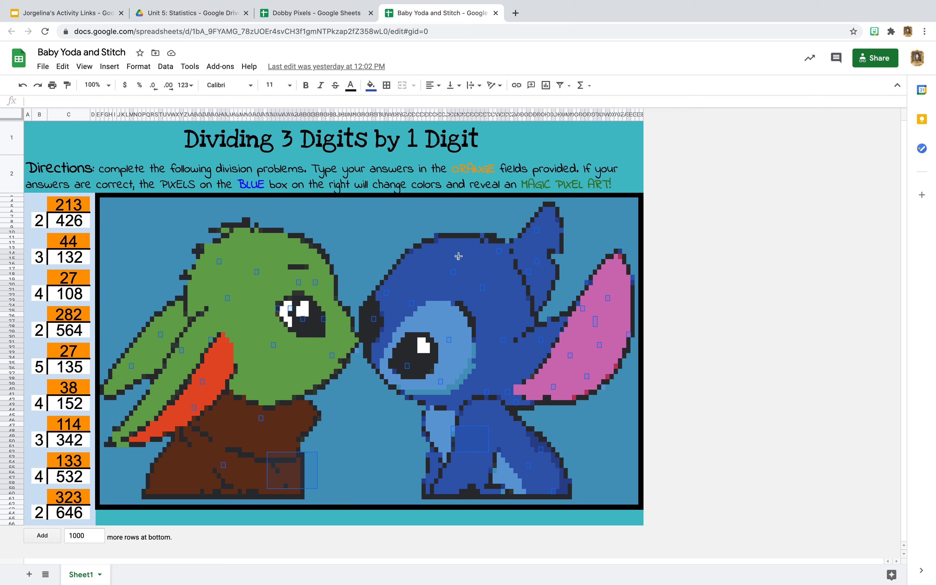
left_click(428, 256, "super")
left_click(429, 288, "super")
left_click(449, 289, "super")
left_click(441, 309, "super")
left_click(470, 314, "super")
left_click(474, 345, "super")
left_click(505, 363, "super")
Add more scattered pixels across Baby Yoda's brown robe to the selection.
left_click(270, 439, "super")
left_click(228, 434, "super")
left_click(186, 460, "super")
left_click(165, 475, "super")
left_click(206, 476, "super")
left_click(169, 492, "super")
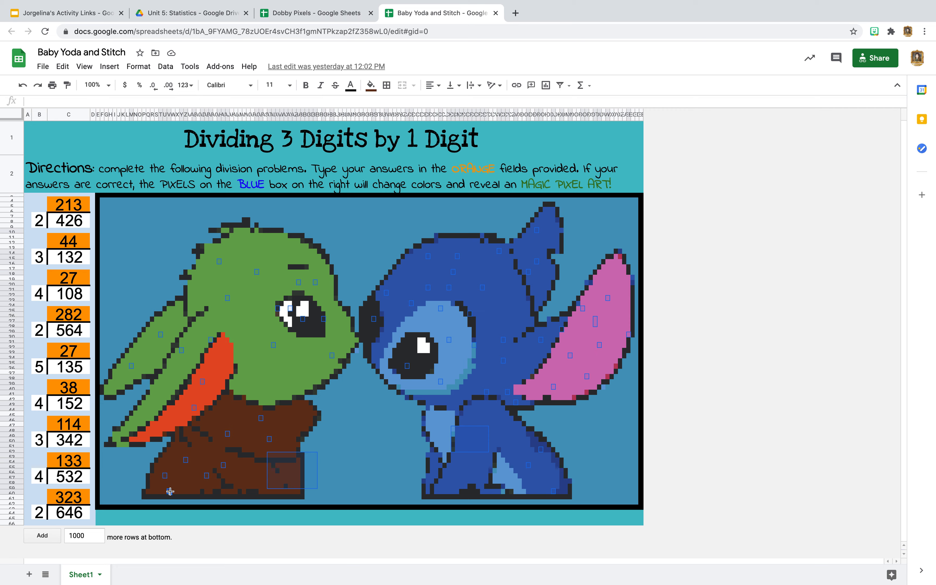
left_click(152, 491, "super")
left_click(171, 456, "super")
Add scattered pixels along both of Baby Yoda's ears to the selection.
left_click(157, 429, "super")
left_click(127, 428, "super")
left_click(157, 398, "super")
left_click(144, 366, "super")
left_click(144, 345, "super")
left_click(156, 319, "super")
left_click(177, 304, "super")
left_click(194, 314, "super")
left_click(182, 329, "super")
Add scattered pixels over Baby Yoda's cheek, forehead, chin and the hair on top of his head to the selection.
left_click(248, 329, "super")
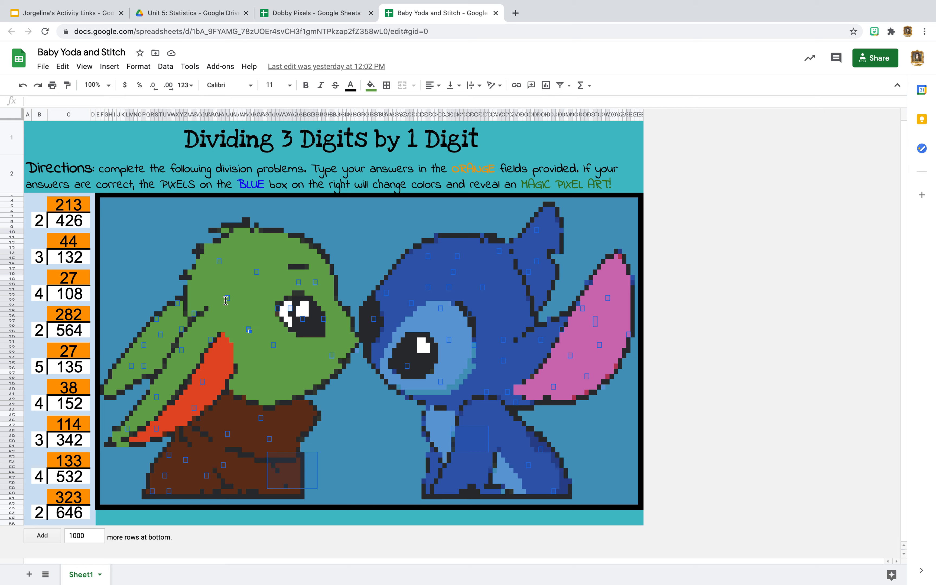
left_click(265, 304, "super")
left_click(228, 313, "super")
left_click(249, 356, "super")
left_click(242, 376, "super")
left_click(273, 376, "super")
left_click(291, 361, "super")
left_click(290, 392, "super")
left_click(315, 376, "super")
left_click(311, 345, "super")
left_click(270, 325, "super")
left_click(244, 298, "super")
left_click(269, 290, "super")
left_click(224, 272, "super")
left_click(198, 287, "super")
left_click(265, 246, "super")
left_click(291, 247, "super")
left_click(244, 246, "super")
left_click(253, 230, "super")
left_click(240, 225, "super")
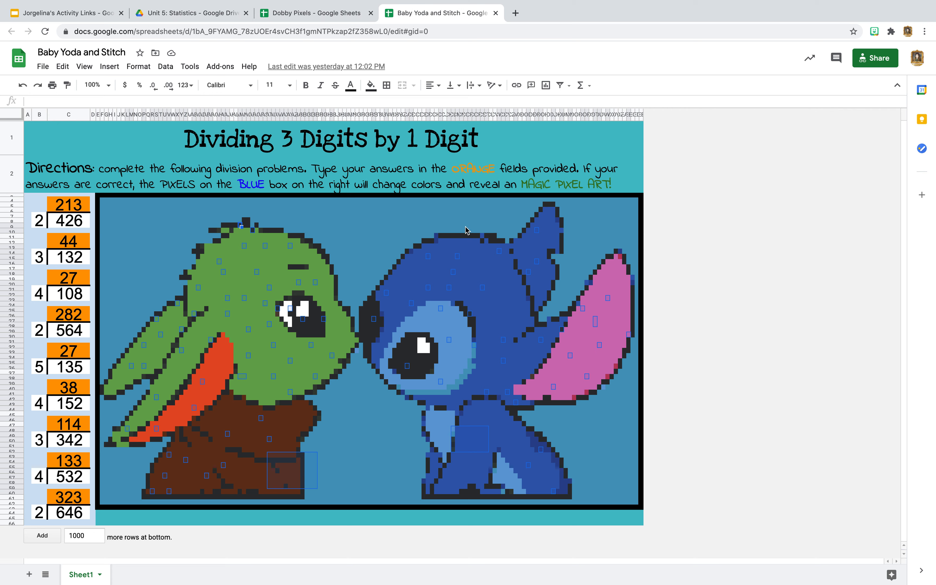
Add a background block above Stitch's head and start a conditional format rule with the custom formula =$C$4<>213.
left_click(449, 219, "super")
left_click_drag(475, 241, 474, 240)
right_click(468, 231)
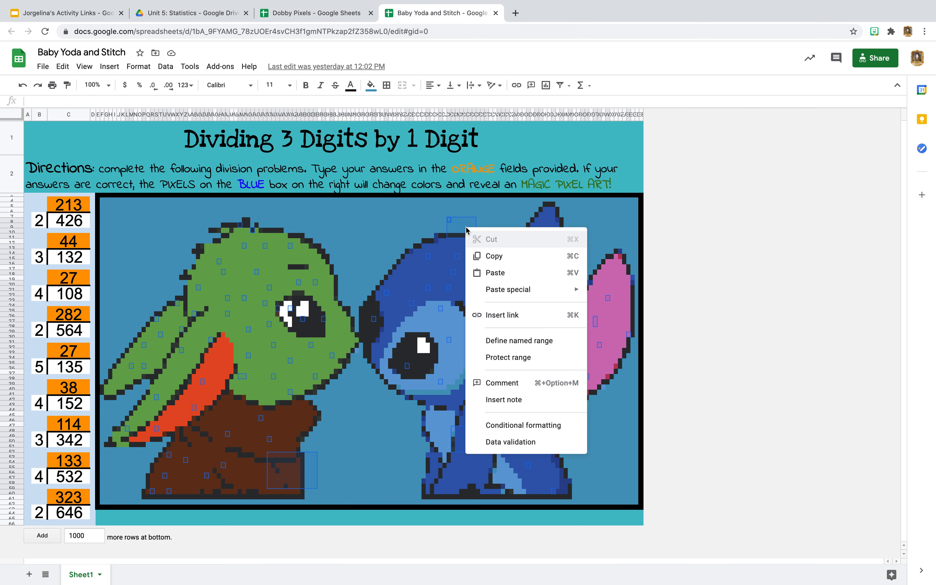
left_click(518, 426)
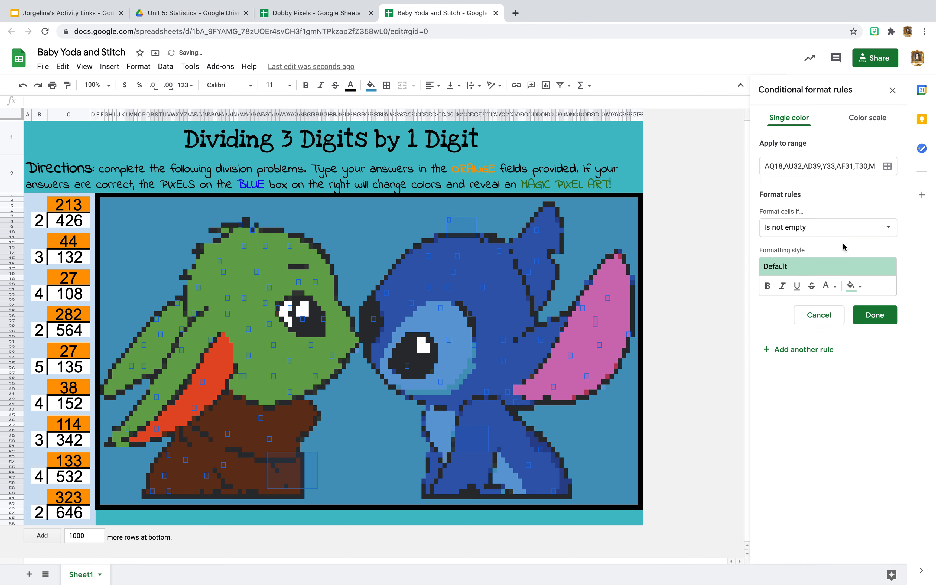
left_click(802, 233)
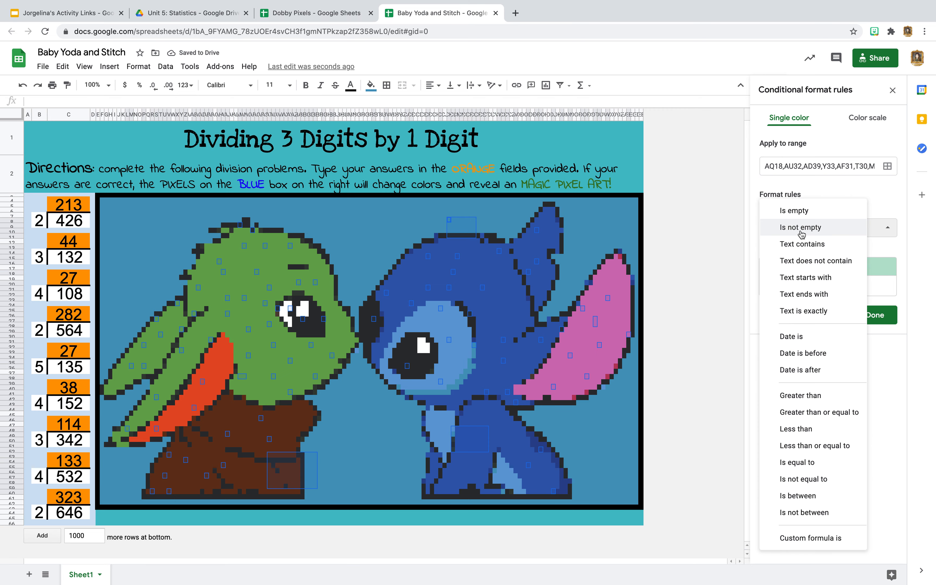
left_click(809, 537)
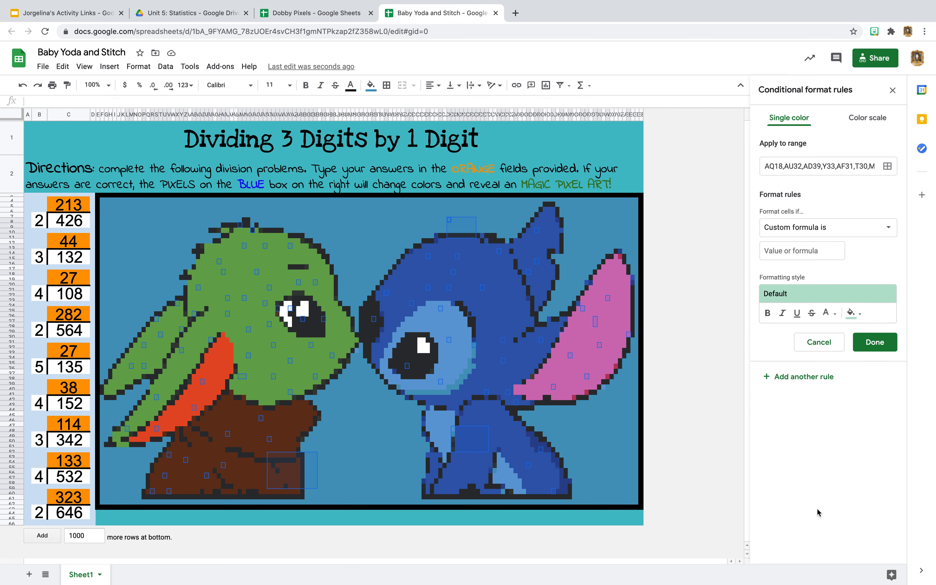
left_click(796, 244)
type("=")
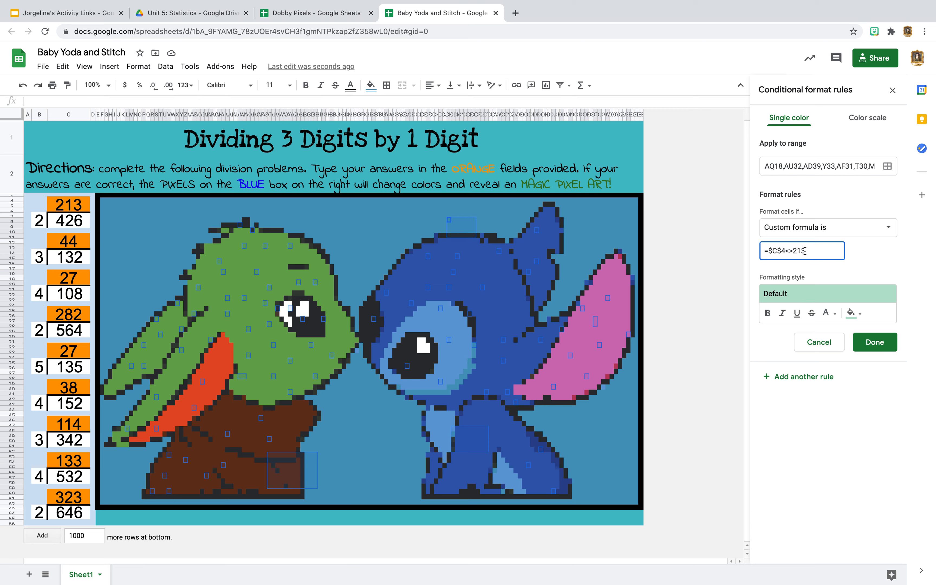
Set the rule's fill to the custom background blue, save it and close the conditional formatting rules.
left_click(860, 314)
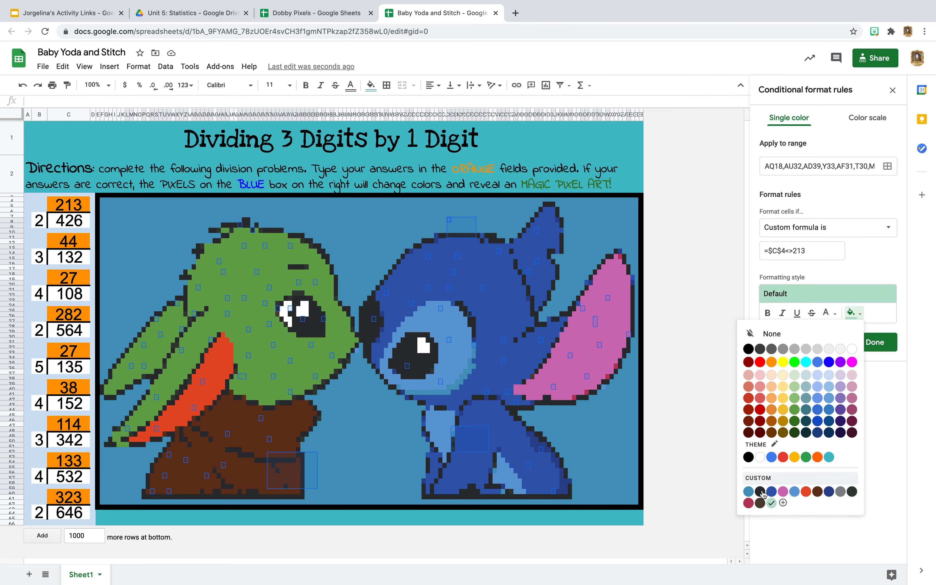
left_click(749, 491)
left_click(875, 342)
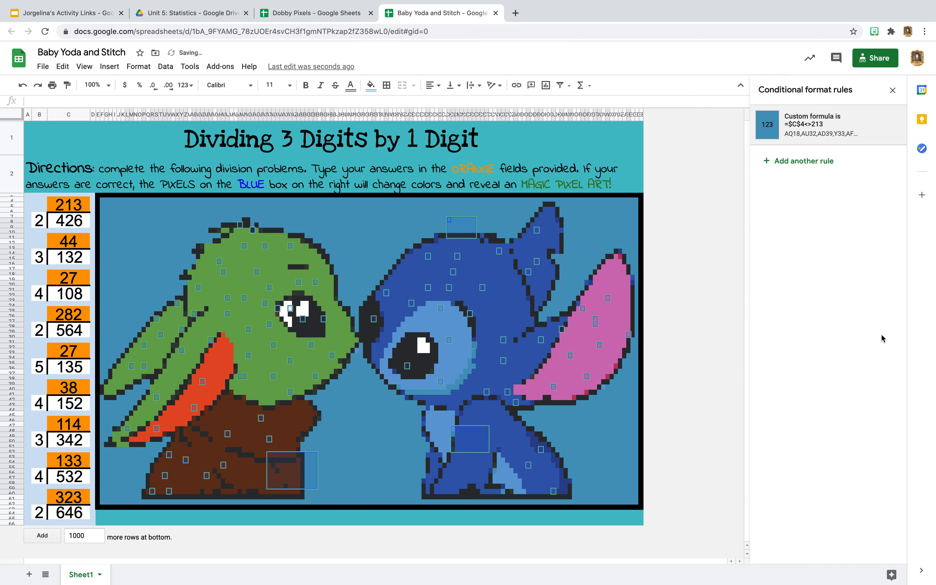
left_click(893, 91)
Clear the orange answer cell above 426.
left_click(70, 205)
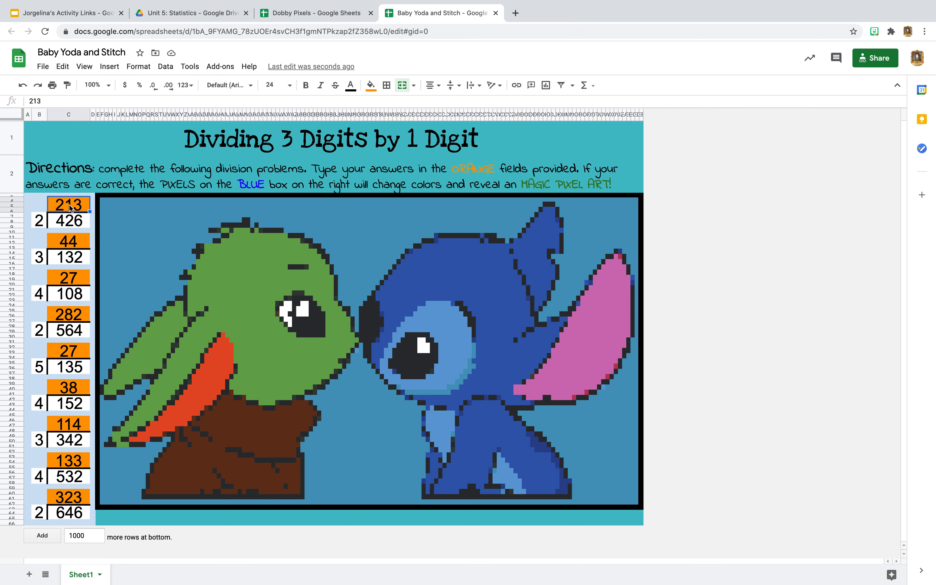
key("Delete")
mouse_move(329, 581)
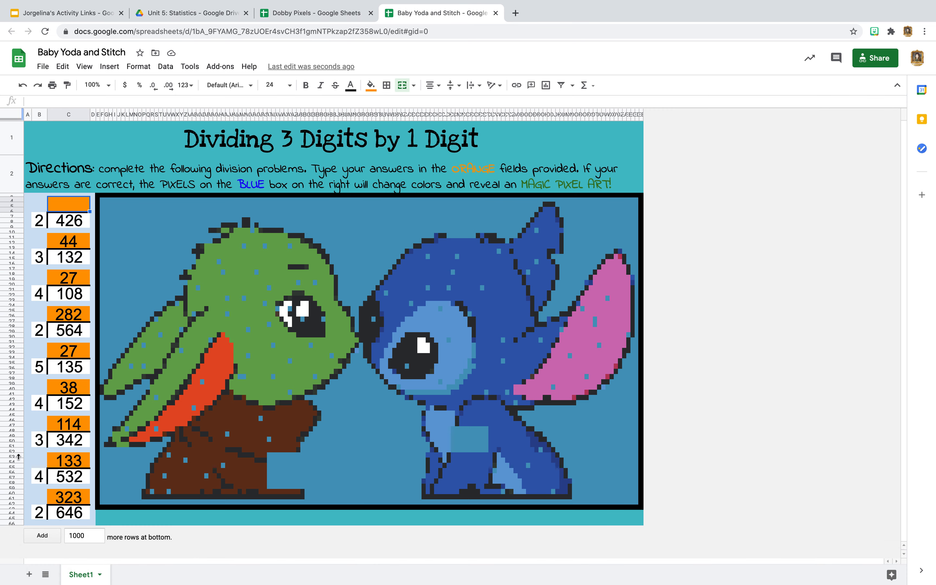
Test the rule by entering 222 and 213 in the answer cell above 426, and clear the cell again.
type("222")
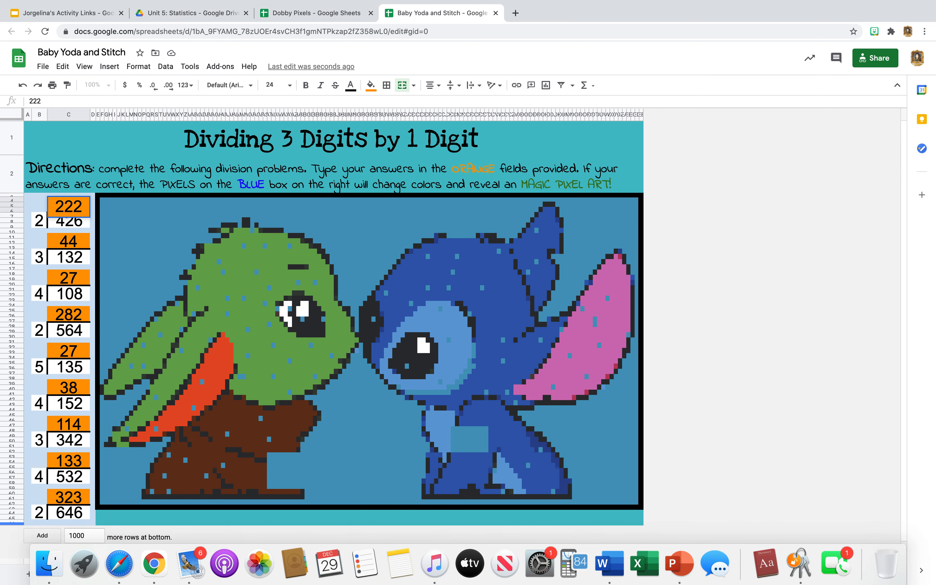
left_click(1, 584)
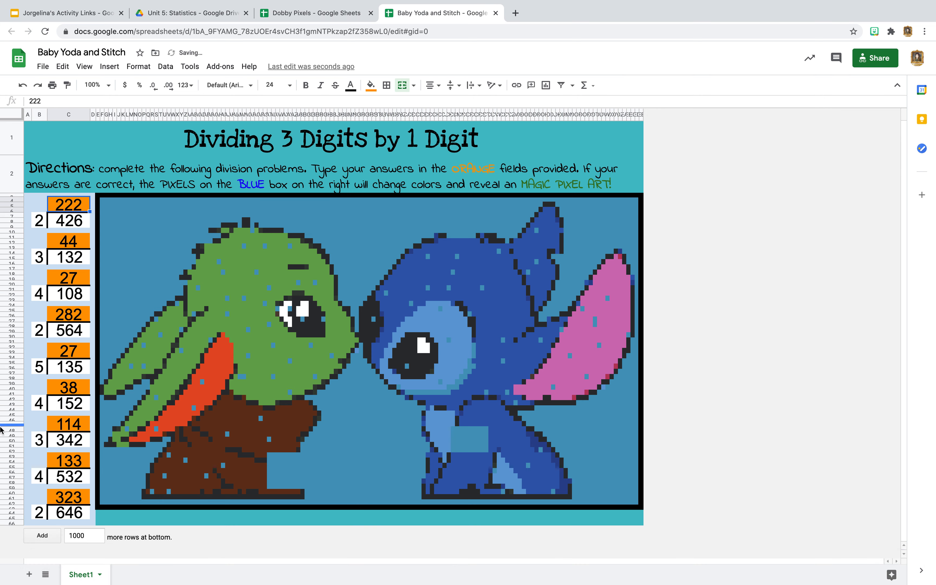
type("213")
key("Return")
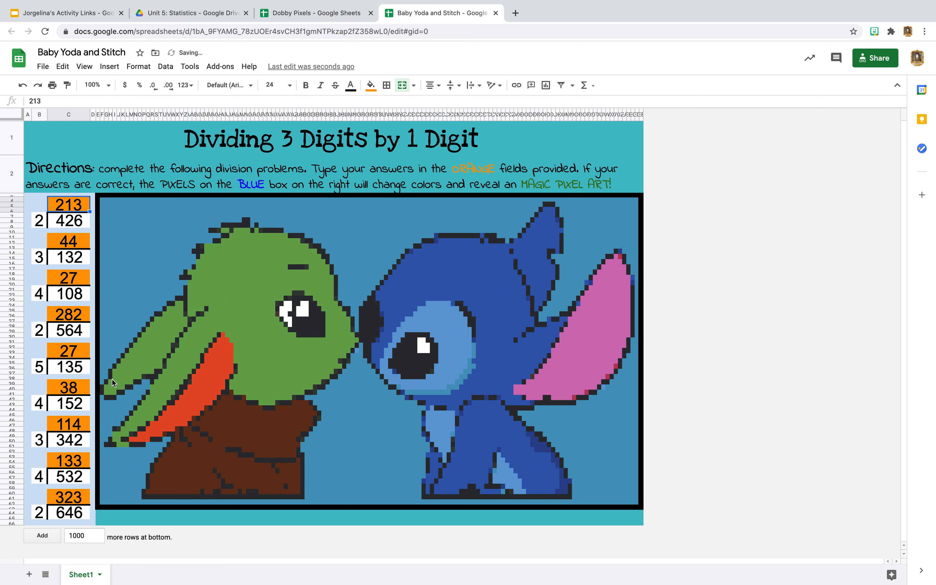
key("BackSpace")
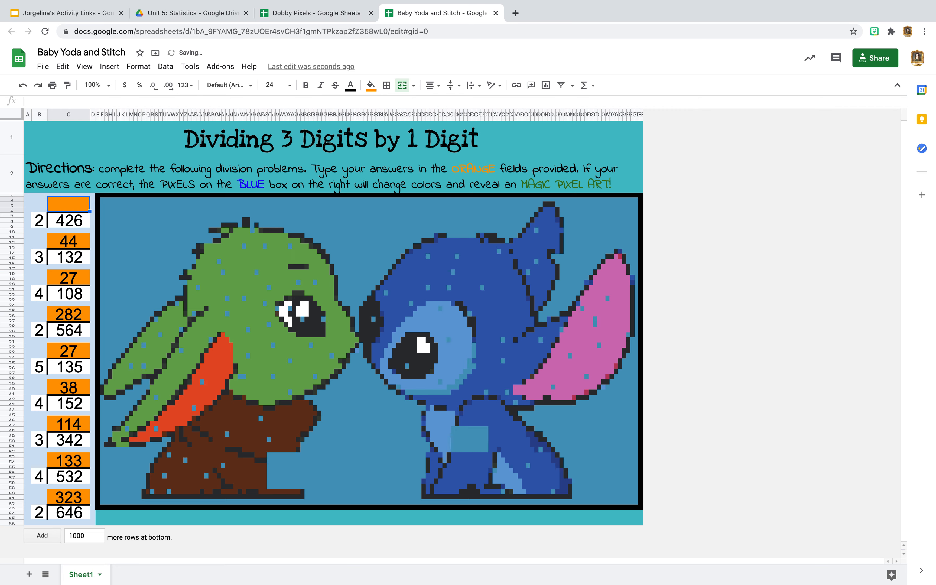
Select a new group of cell blocks on Baby Yoda's head outline, left ear, red inner ear and brown robe.
left_click(240, 288)
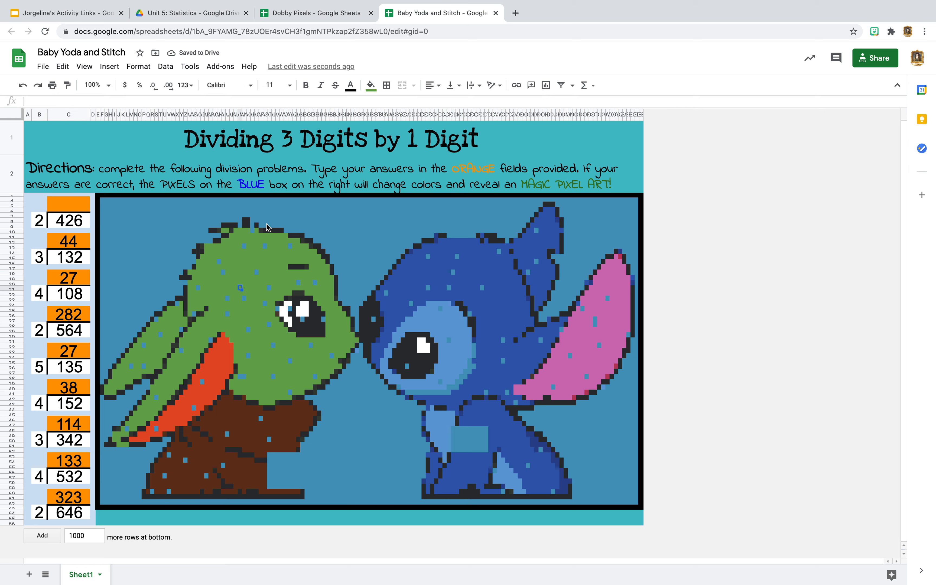
left_click_drag(268, 228, 288, 235)
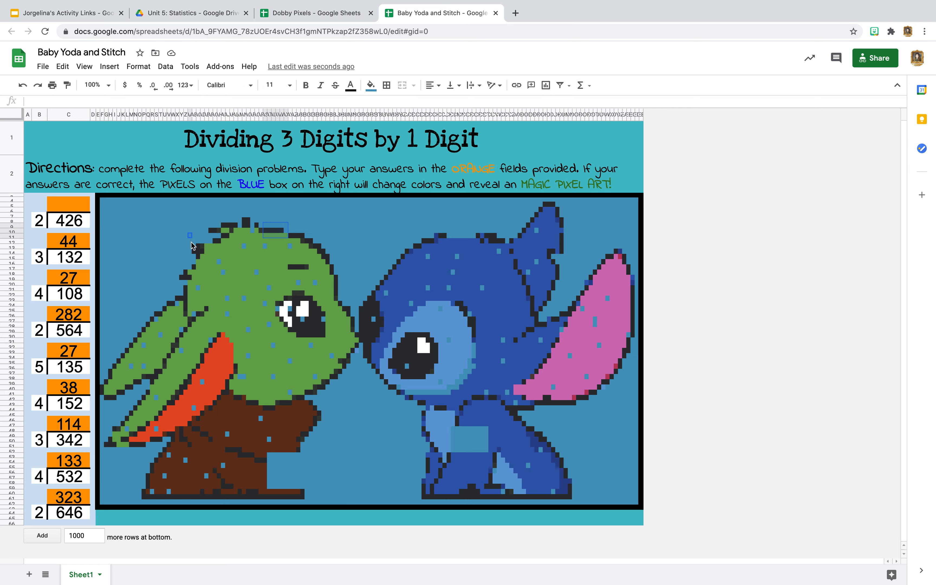
left_click_drag(190, 242, 215, 252)
left_click_drag(136, 319, 149, 331)
left_click_drag(198, 356, 235, 366)
left_click_drag(215, 403, 244, 414)
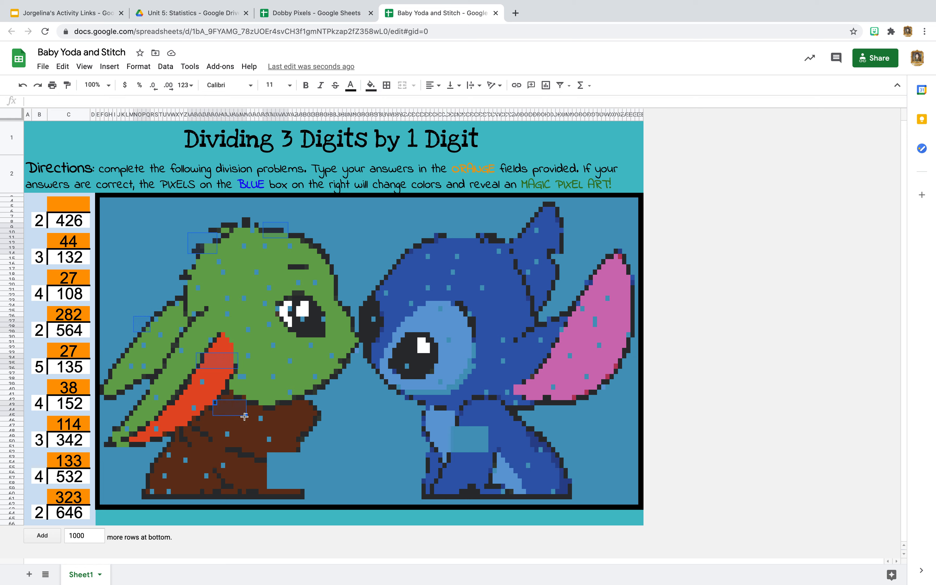
left_click_drag(236, 466, 262, 489)
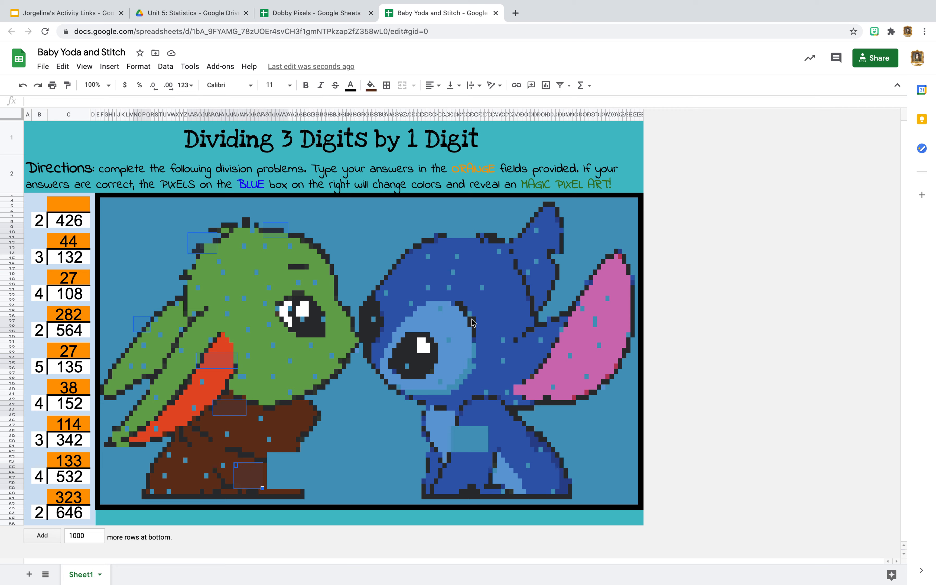
Add cell blocks beside Stitch's eye, on his pink ear, body, legs and lower back, plus pixels behind his cheek, to the selection.
left_click_drag(461, 323, 556, 379)
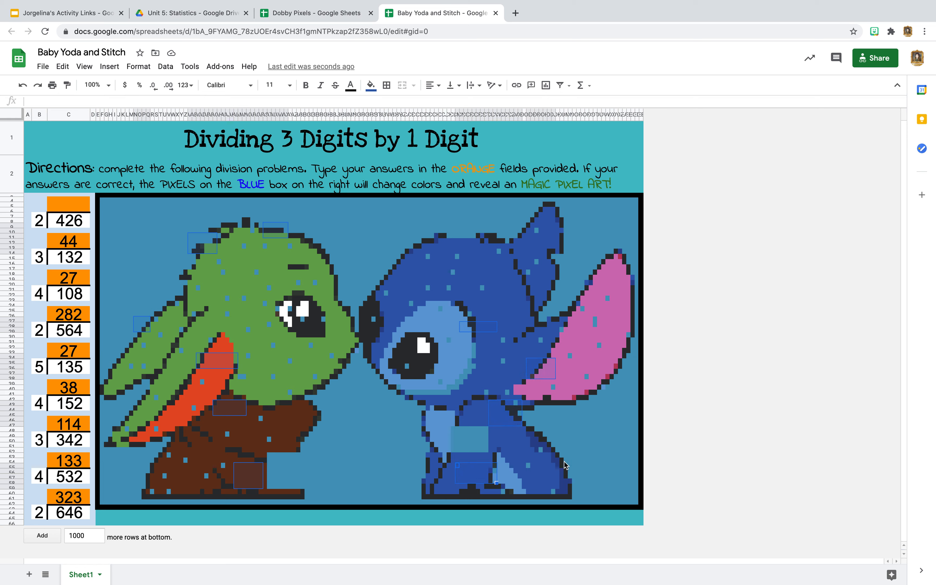
left_click_drag(562, 460, 600, 487)
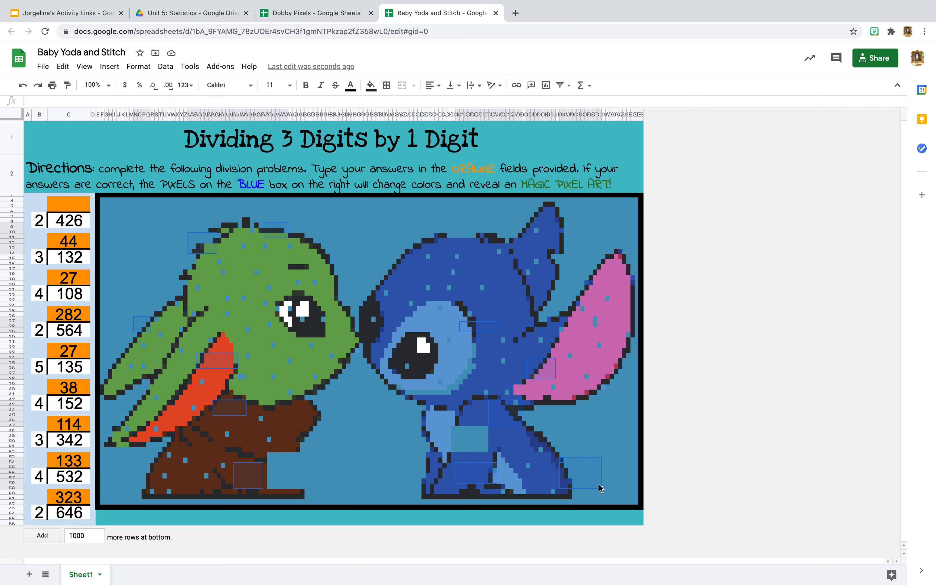
left_click(495, 472, "super")
left_click_drag(437, 468, 433, 496)
left_click(520, 350, "super")
left_click(486, 355, "super")
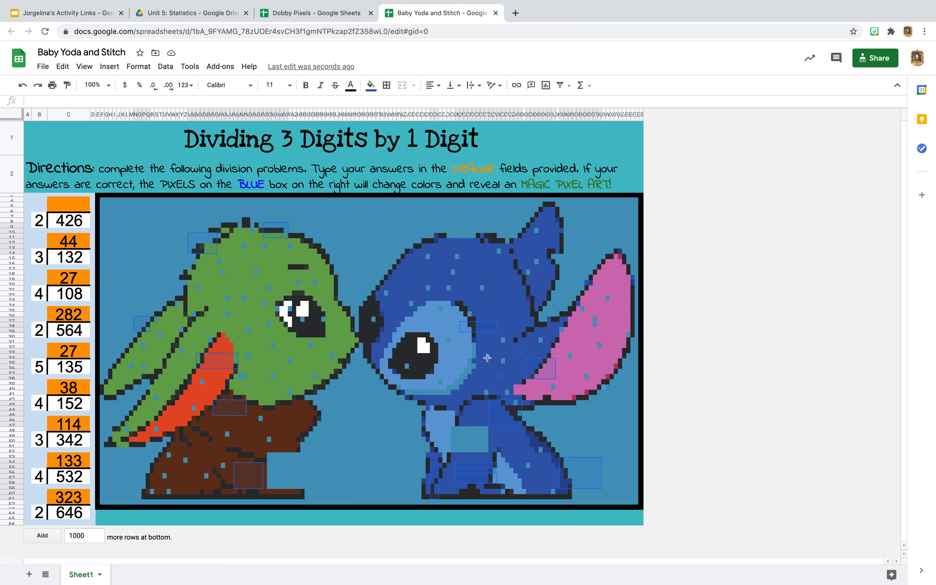
Add scattered single pixels across Stitch's head and one on his nose to the selection.
left_click(524, 299, "super")
left_click(507, 282, "super")
left_click(490, 272, "super")
left_click(478, 256, "super")
left_click(470, 278, "super")
left_click(437, 273, "super")
left_click(374, 303, "super")
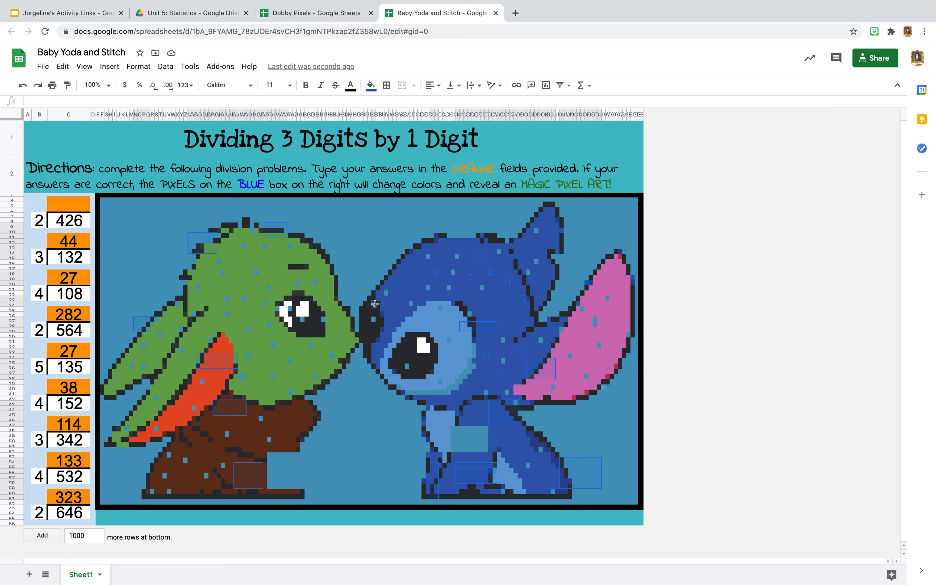
Add pixels around the touching noses, a strip in Baby Yoda's eye and a block below the noses to the selection.
left_click(361, 313, "super")
left_click(365, 335, "super")
left_click(340, 334, "super")
left_click(342, 314, "super")
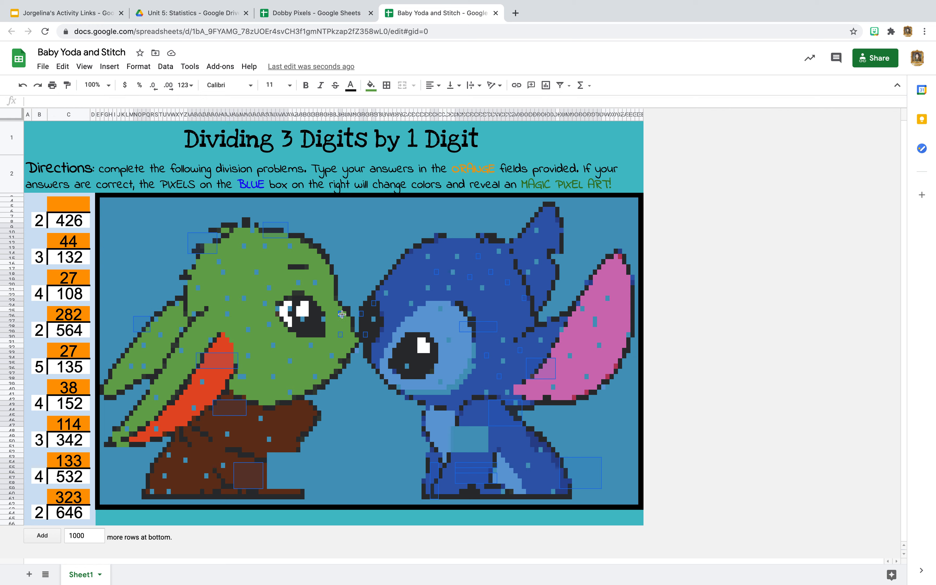
left_click(311, 329, "super")
left_click(345, 344, "super")
left_click_drag(370, 361, 373, 361)
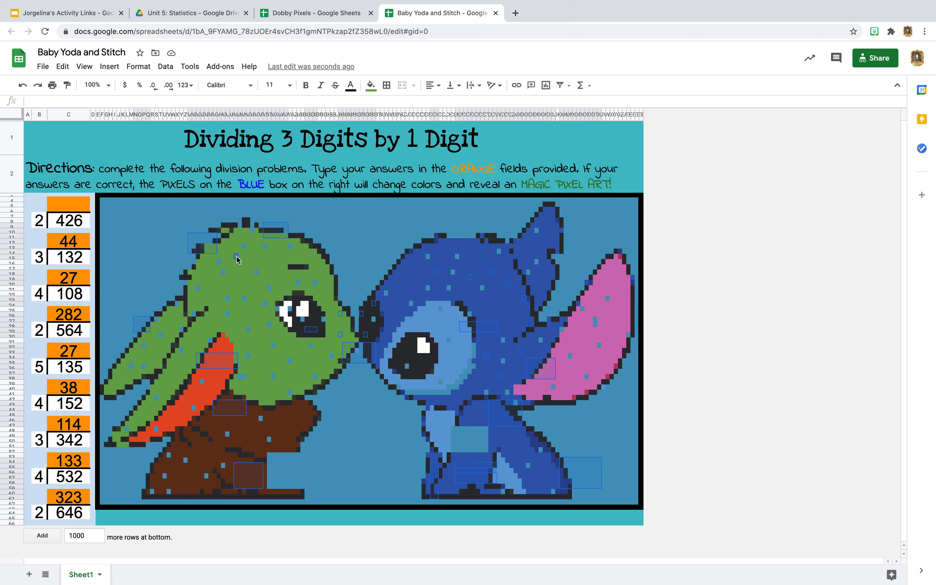
Add a block on Baby Yoda's upper head and blocks along his left ear to its tip to the selection.
left_click_drag(236, 256, 255, 263)
left_click_drag(161, 298, 173, 316)
left_click_drag(107, 362, 123, 398)
Start a conditional format rule for the selected pixels with the custom formula =$c$11<>44.
right_click(117, 379)
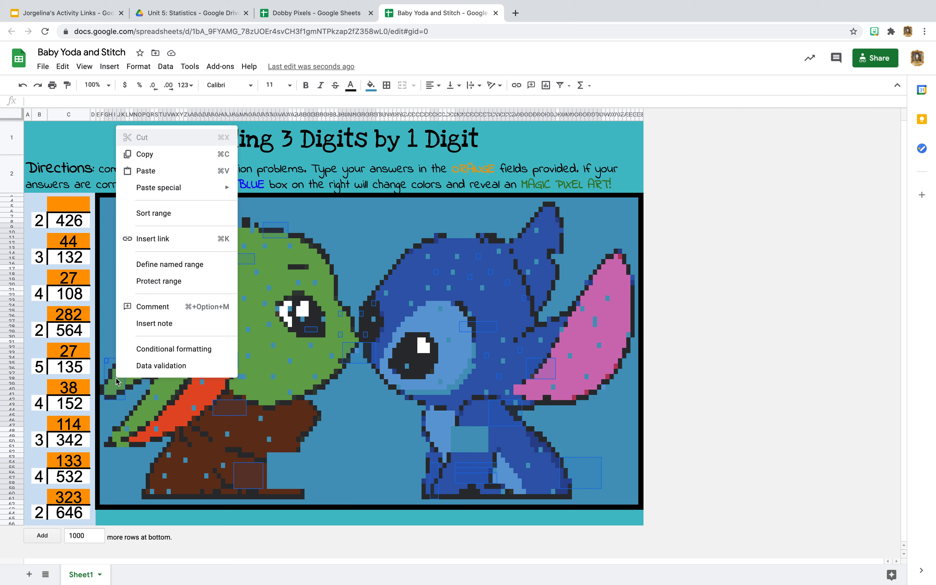
left_click(146, 350)
left_click(801, 232)
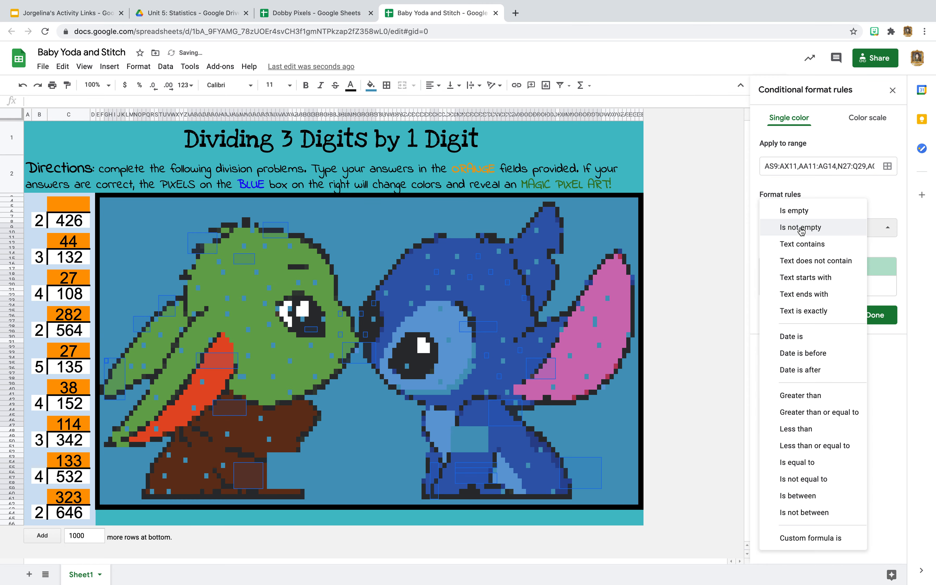
left_click(832, 539)
left_click(785, 254)
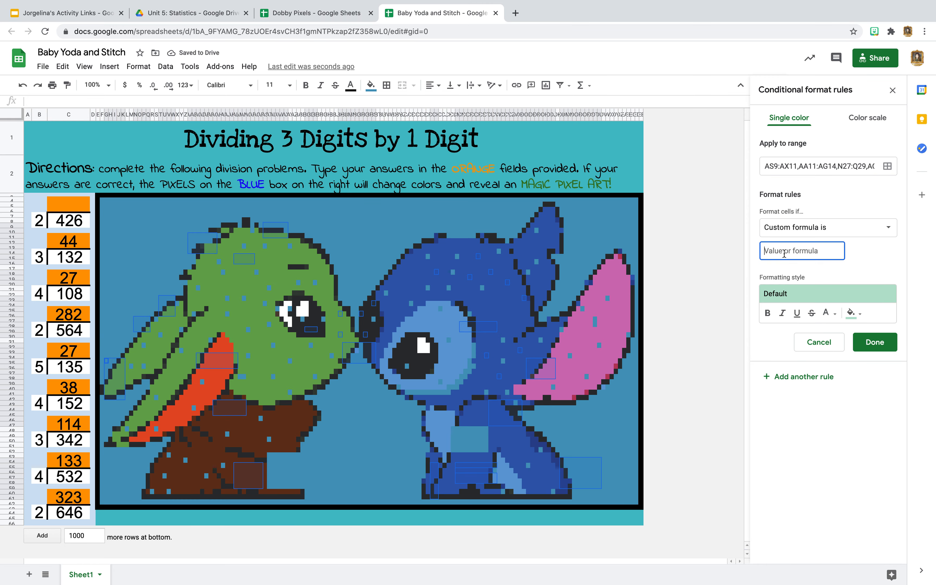
type("=")
type("$c$11<>")
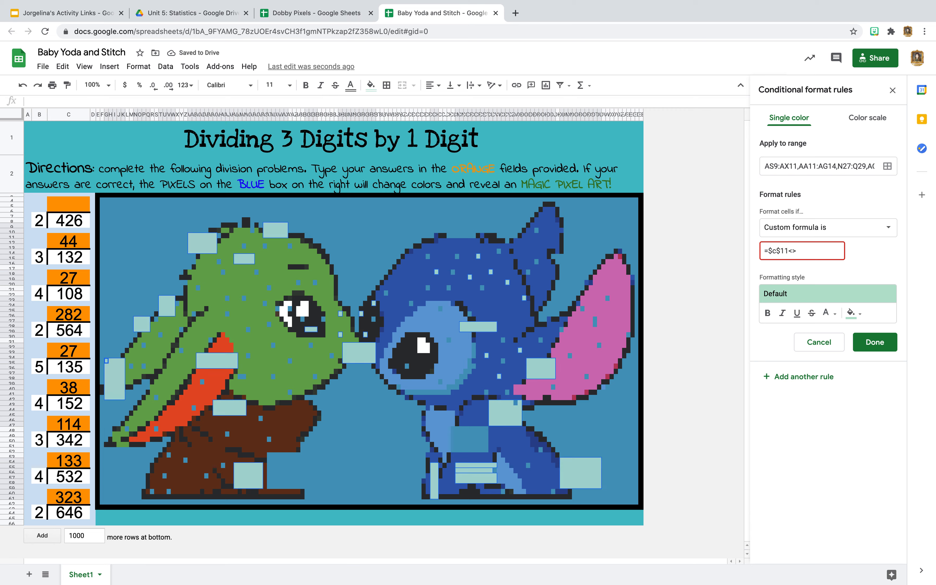
type("44")
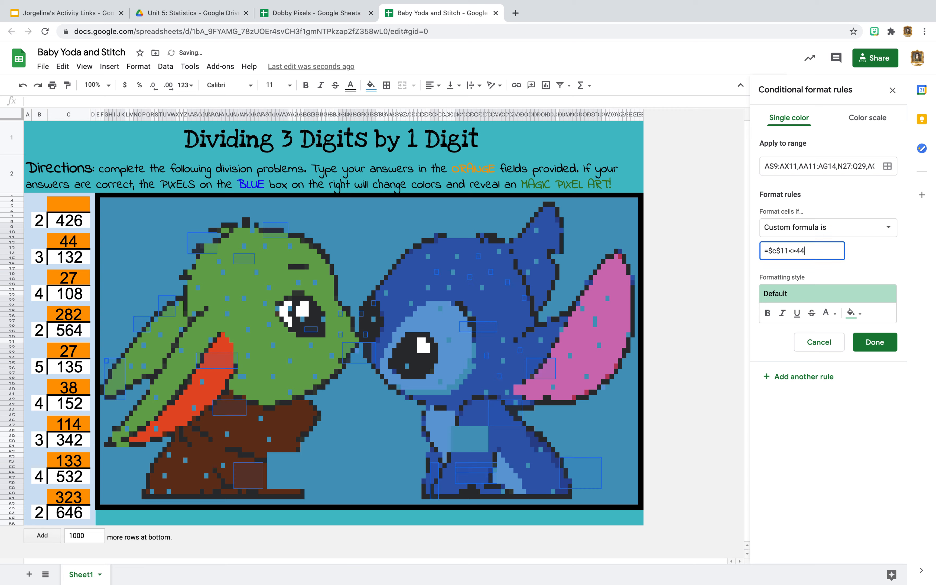
Set the rule's fill to the custom background blue and save it, and clear the orange answer cell above 132.
left_click(861, 316)
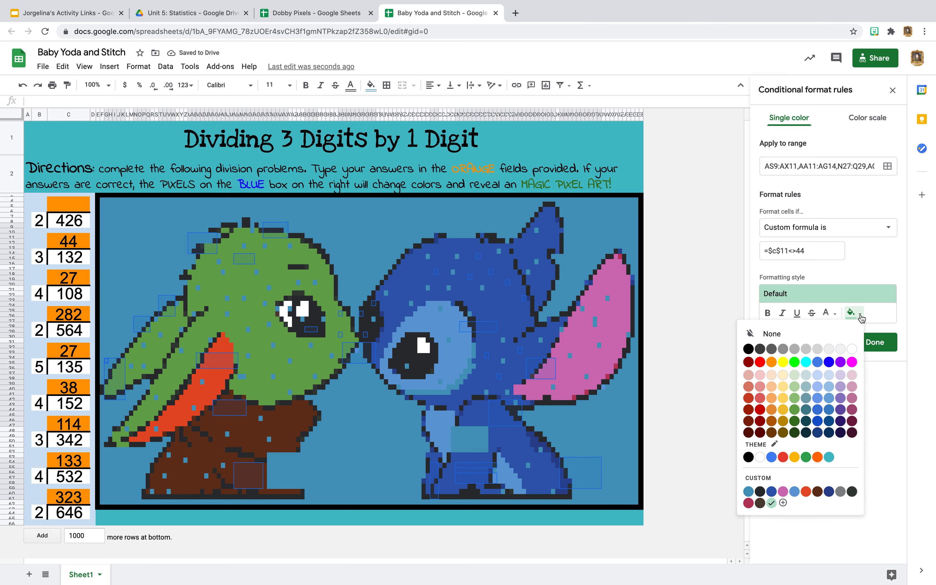
left_click(748, 492)
left_click(885, 343)
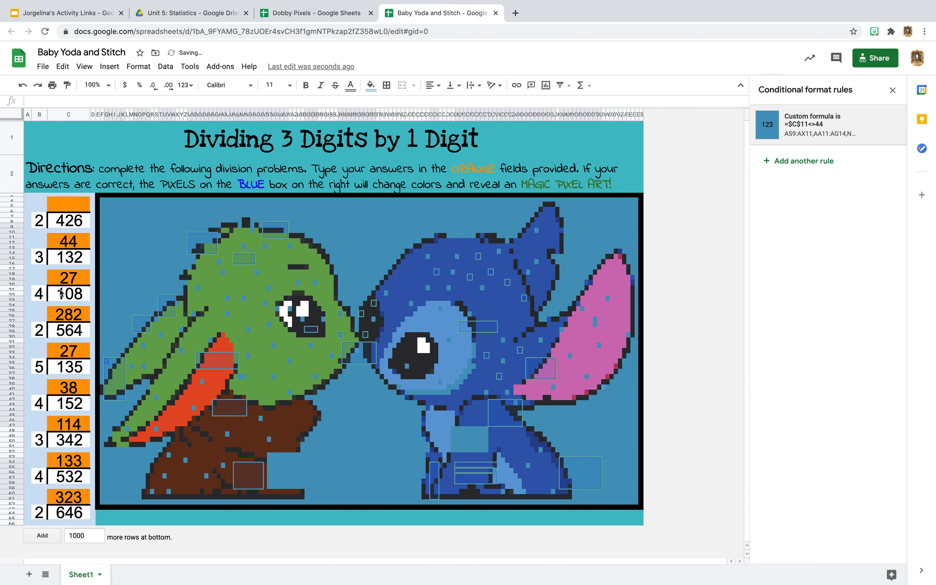
left_click(68, 245)
key("Delete")
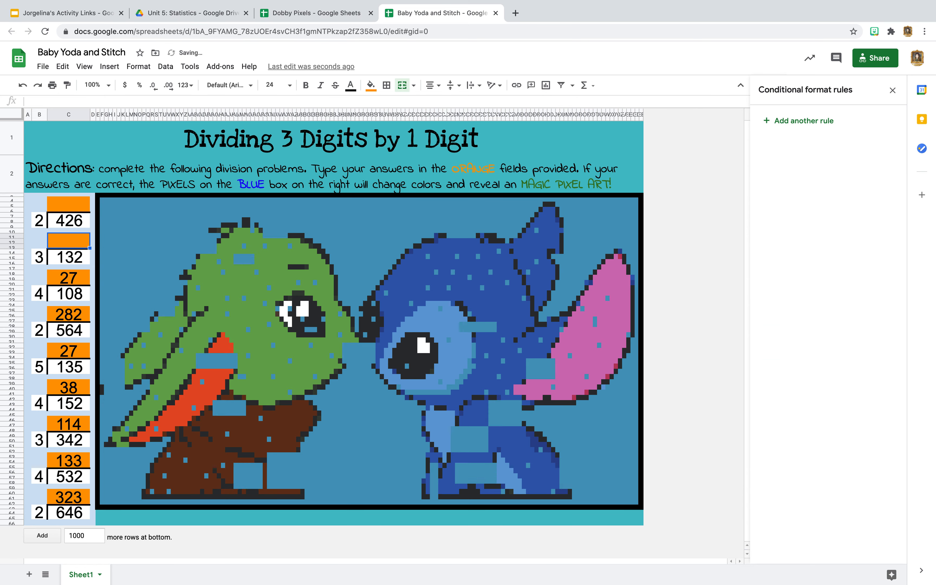